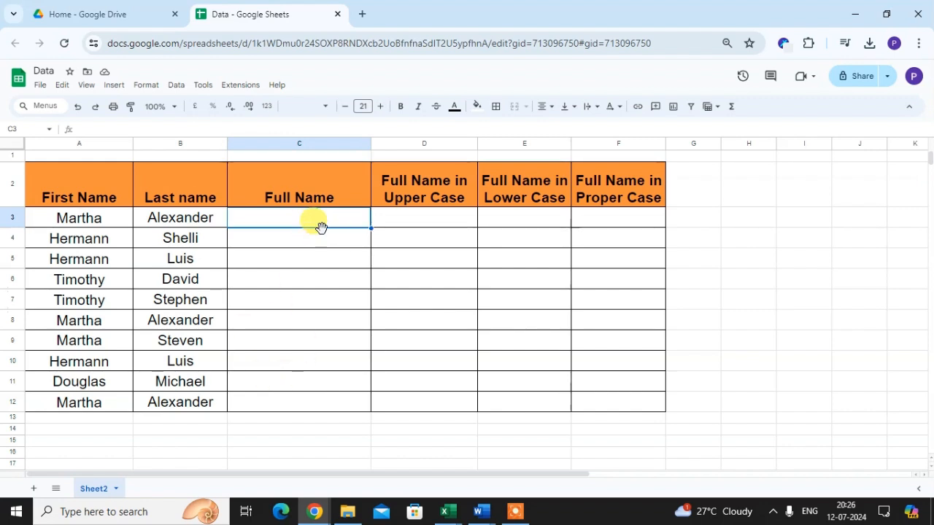
Enter =CONCATENATE(A3,B3) in C3 to join first and last names, and accept the suggested auto-fill for the rest of the Full Name column
type("=")
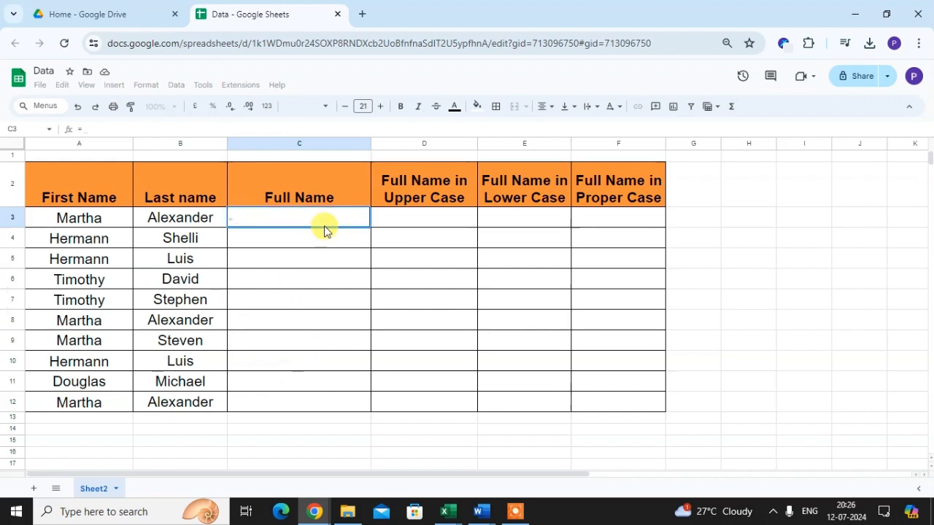
type("conc")
key("Down")
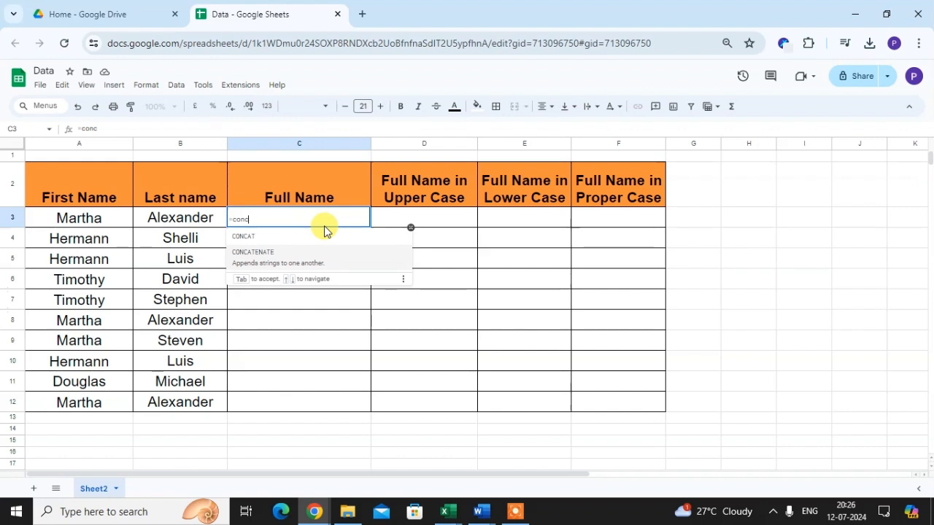
key("Tab")
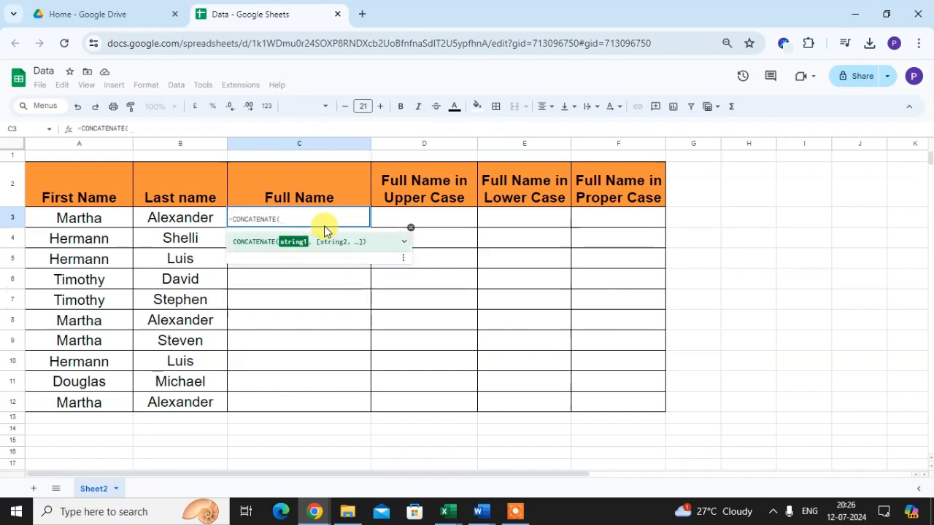
left_click(83, 223)
type(",")
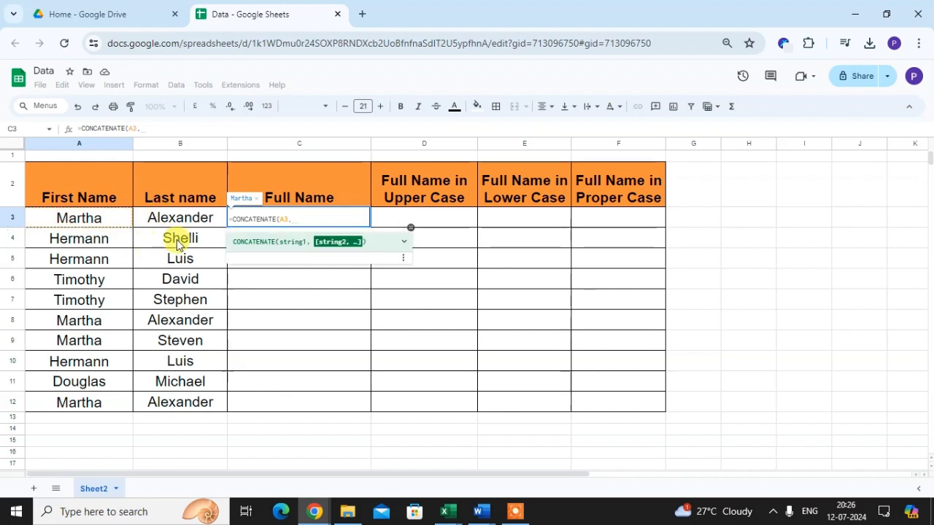
left_click(177, 224)
type("(")
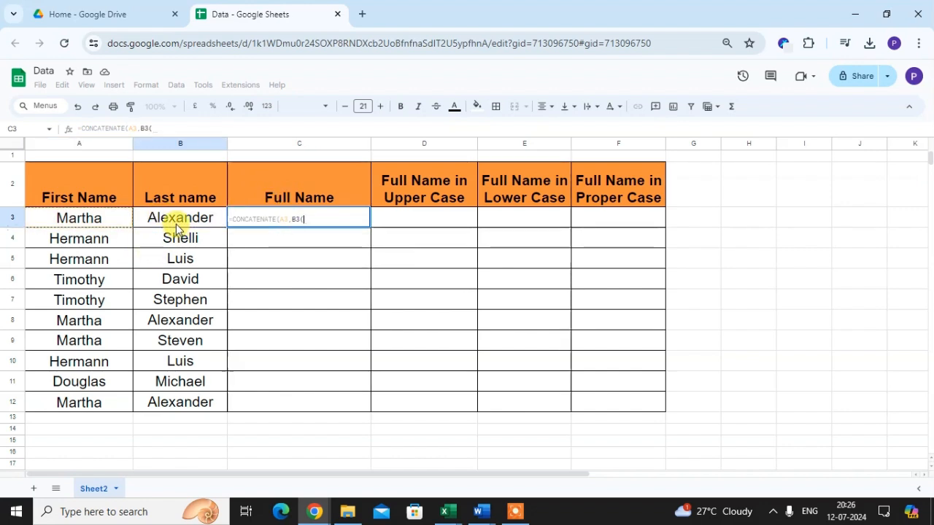
key("Return")
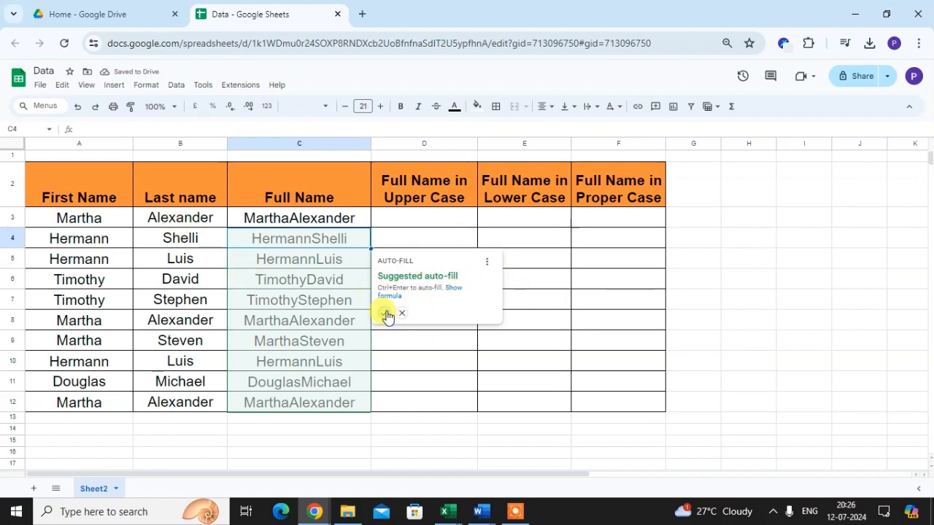
left_click(386, 315)
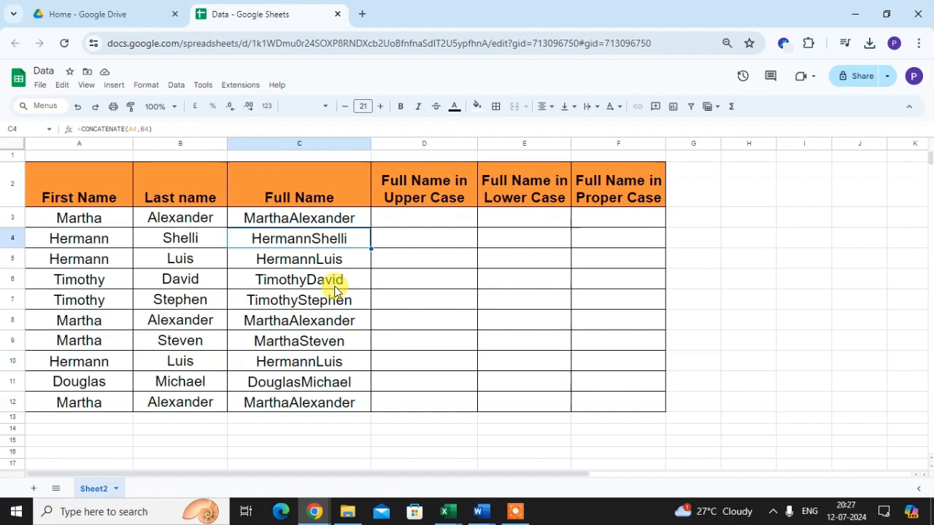
Add a space between the names by changing the C3 formula to =CONCATENATE(A3," ",B3), and fill it down to C12
double_click(313, 213)
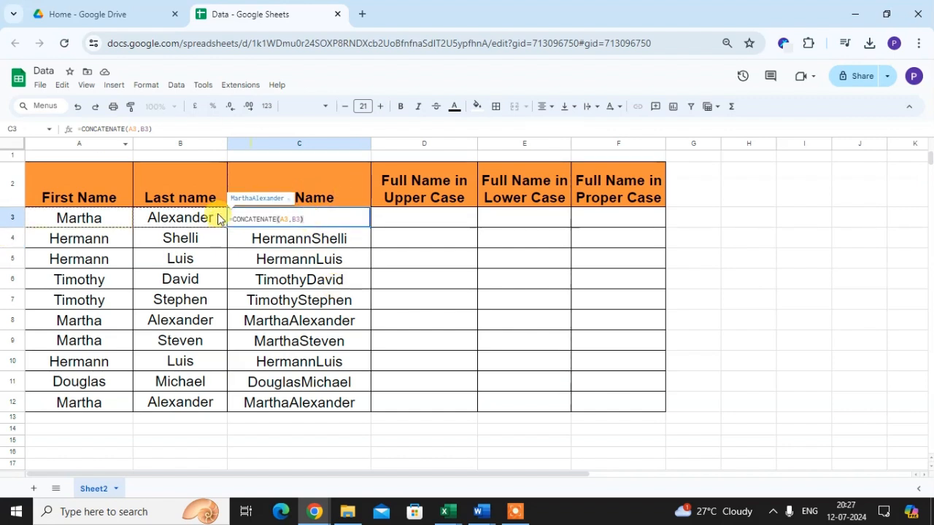
left_click(294, 219)
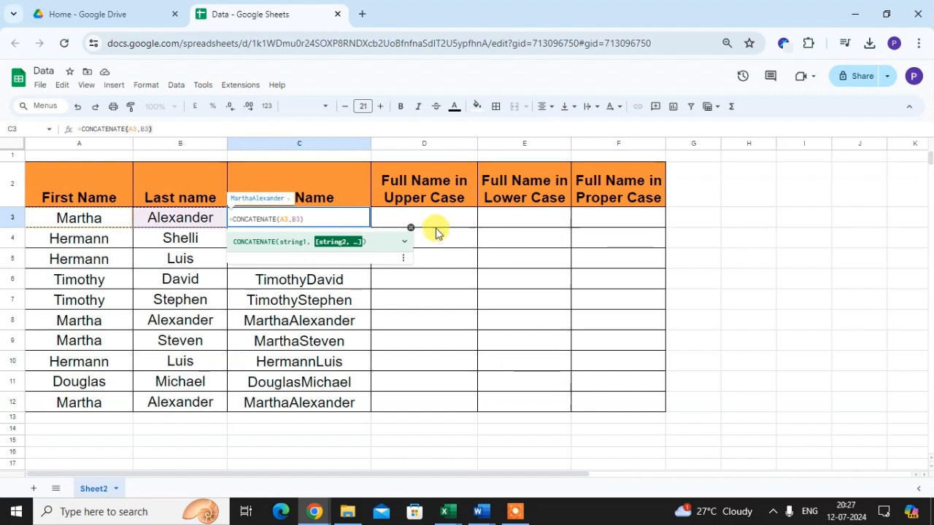
type("\"")
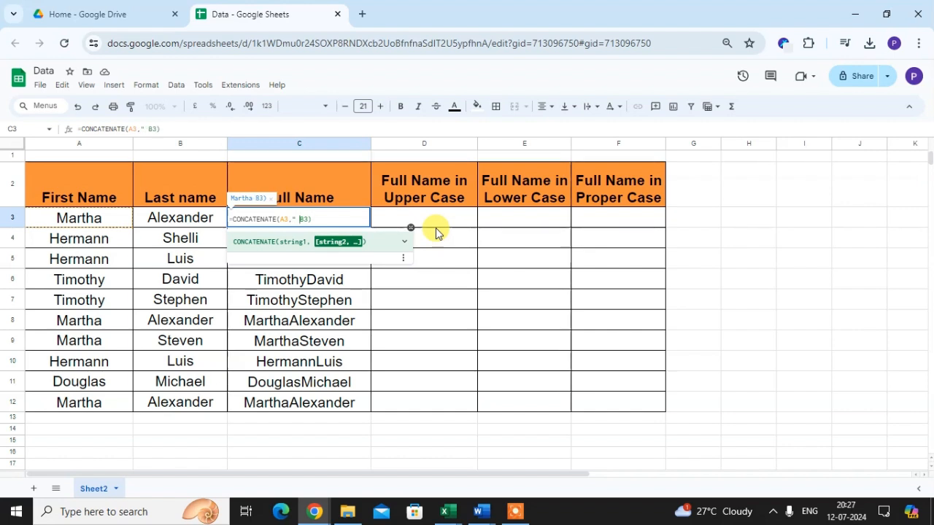
type(" \"")
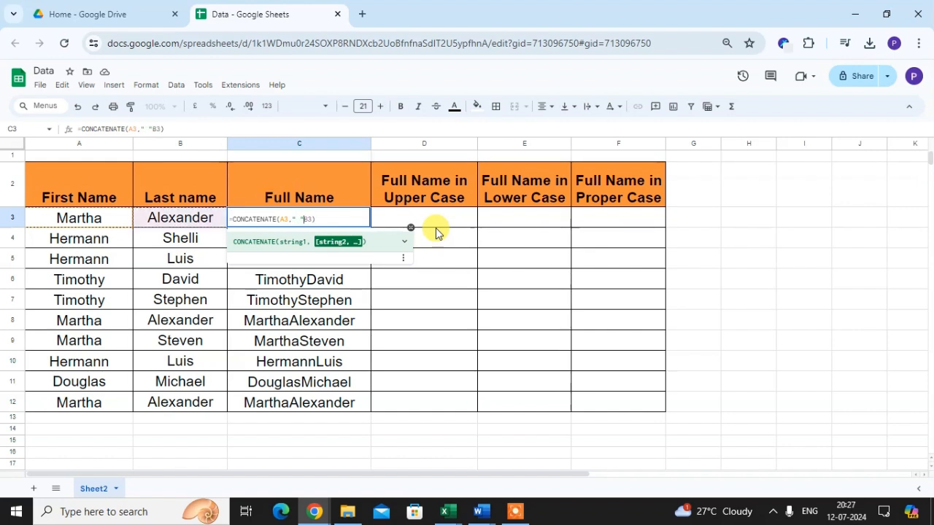
type(",")
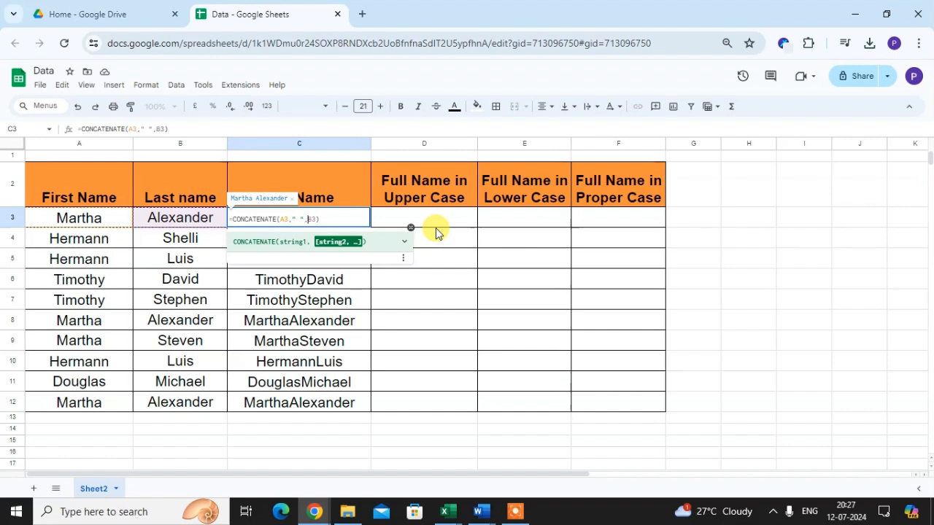
key("Return")
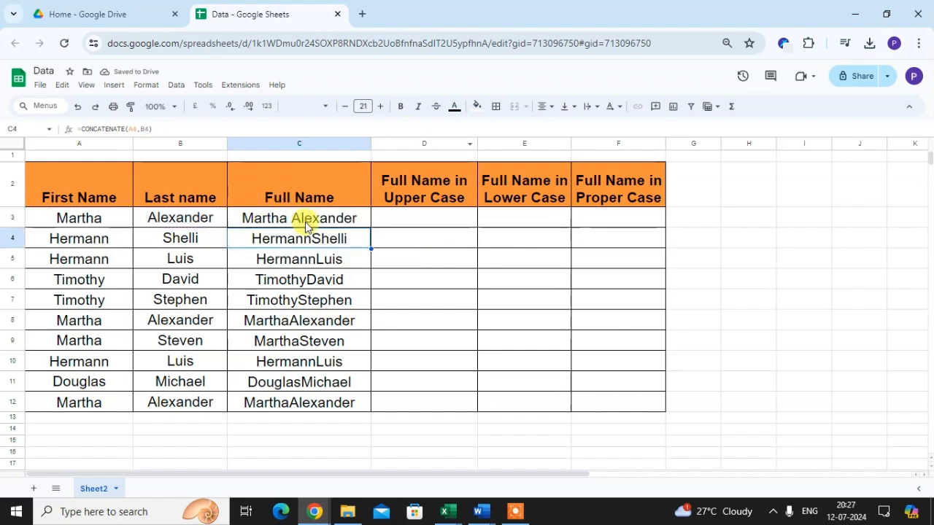
left_click(334, 223)
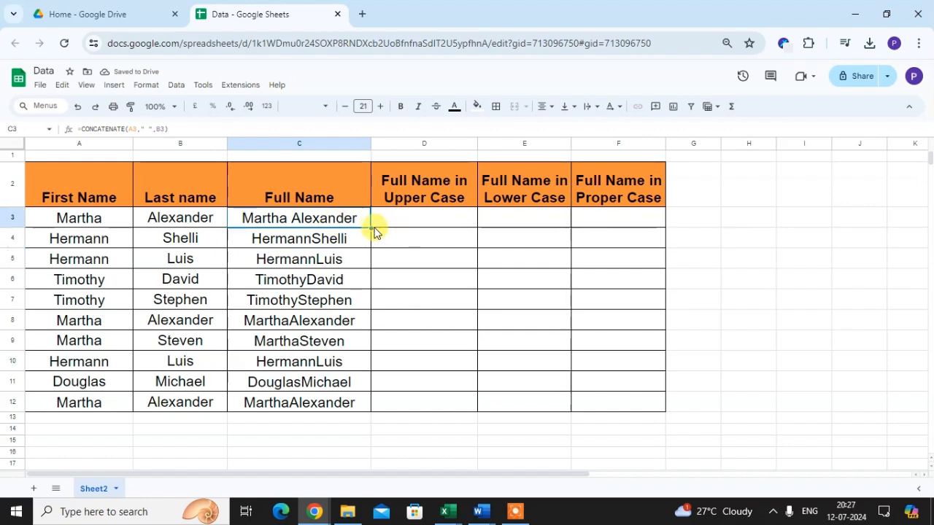
left_click_drag(371, 228, 366, 409)
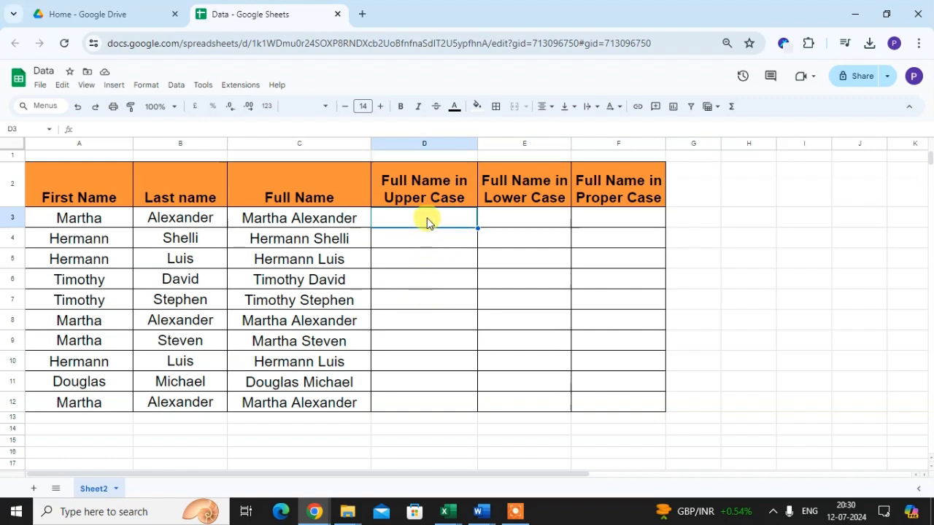
Enter =UPPER(C3) in D3 and accept the suggested auto-fill for the rest of the upper case column
type("=")
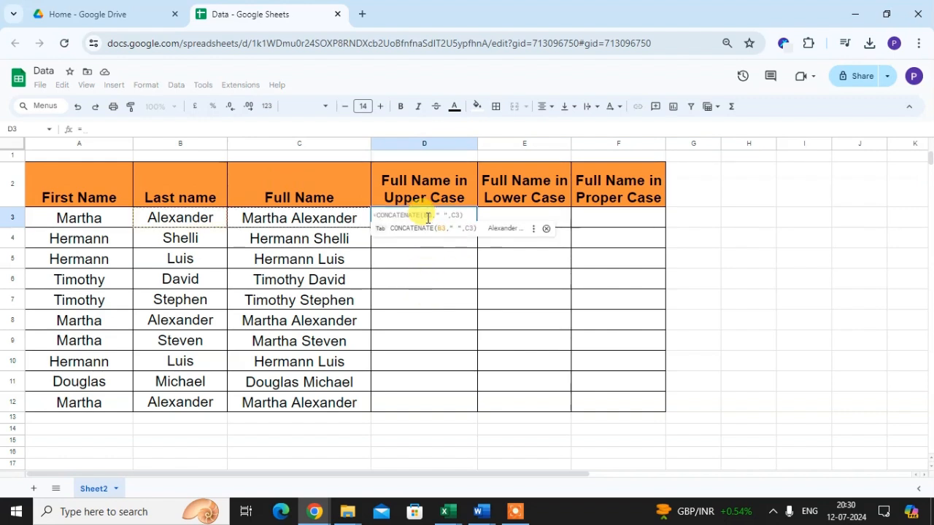
type("upp")
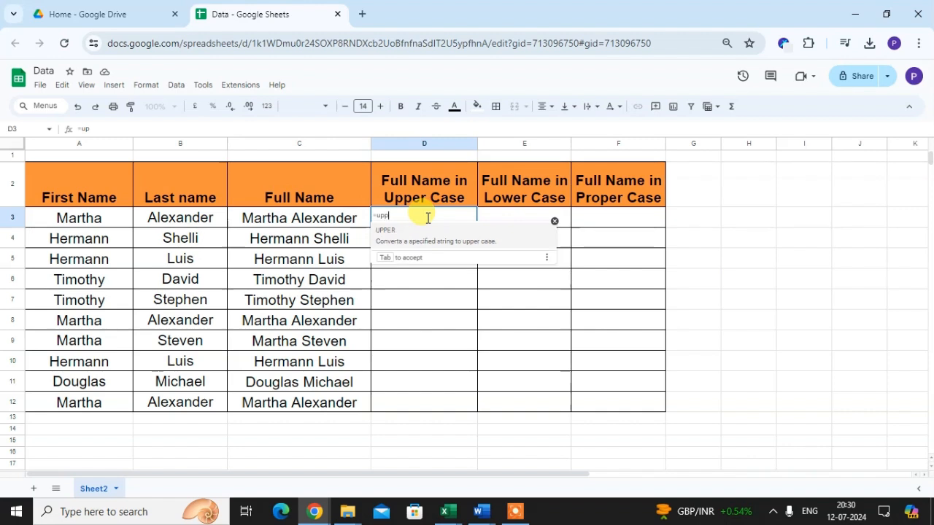
key("Tab")
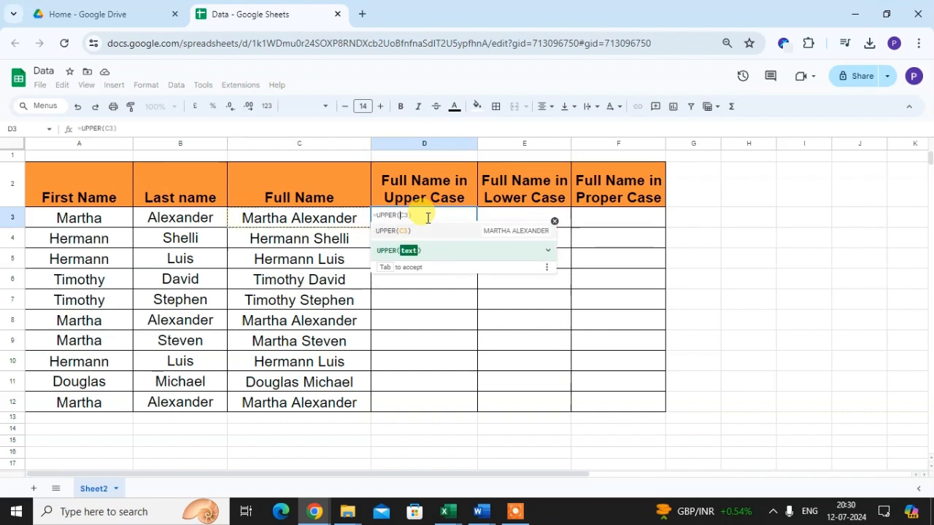
type("C3")
key("Return")
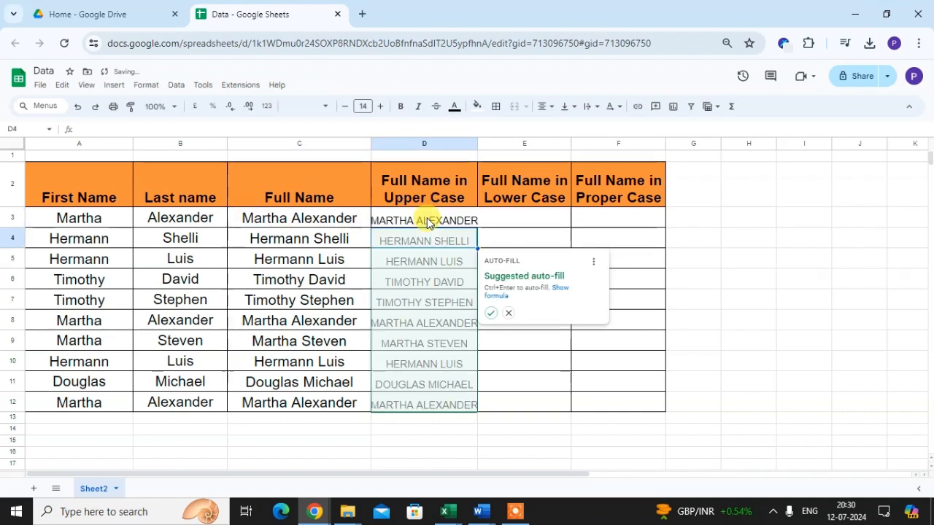
left_click(491, 313)
Enter =LOWER(C3) in E3 and accept the suggested auto-fill for the rest of the lower case column
left_click(511, 219)
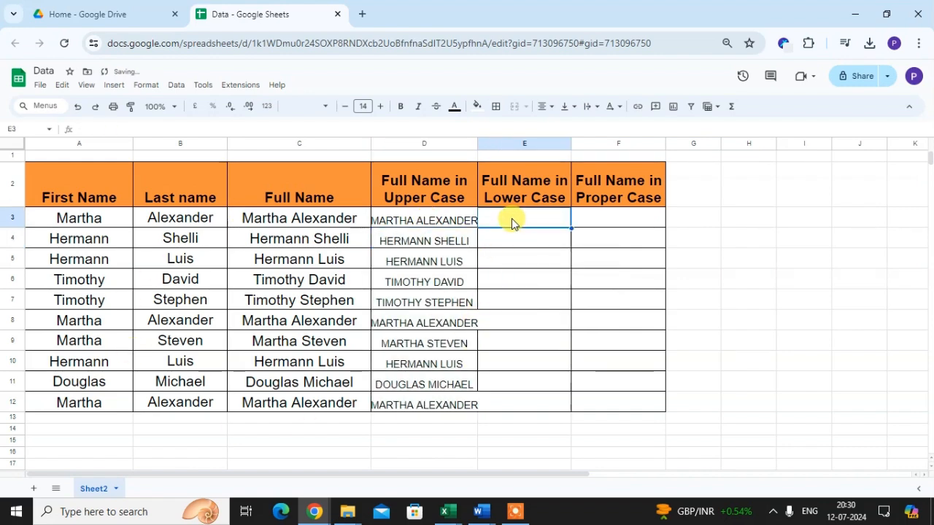
type("=")
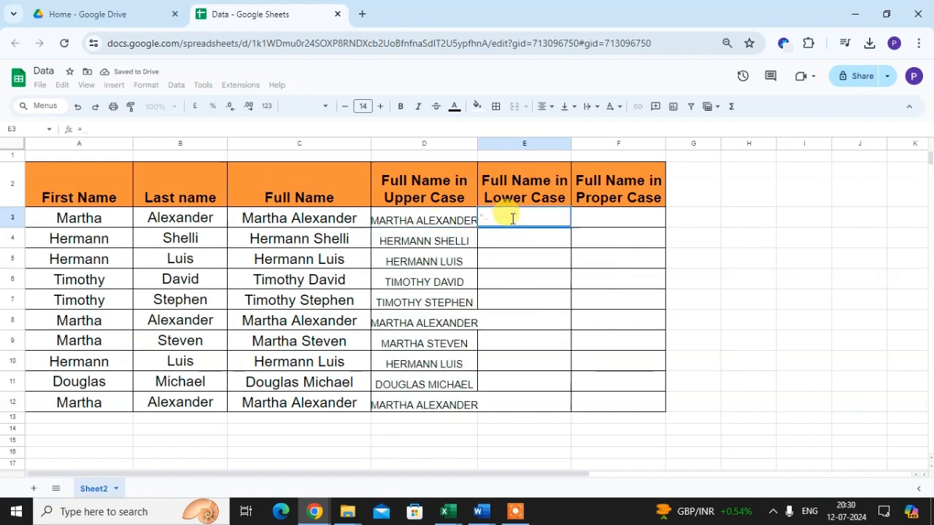
type("low")
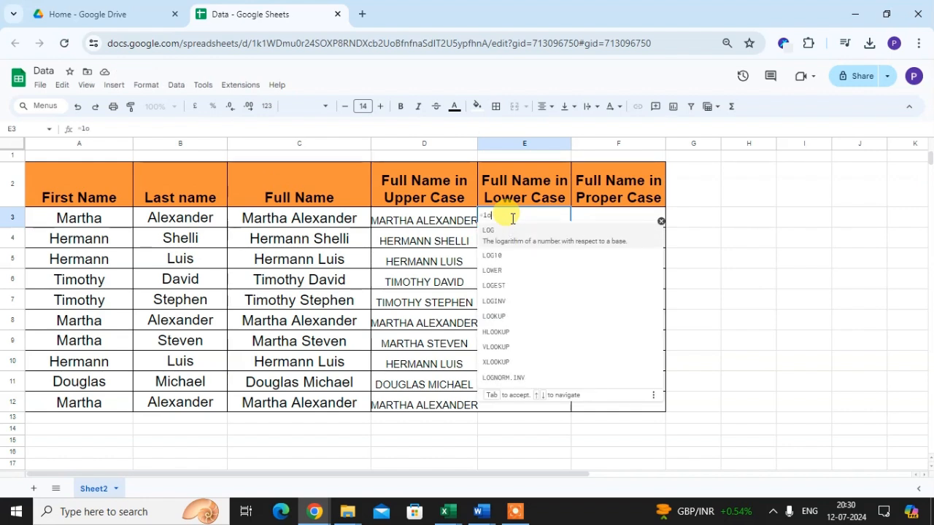
key("Tab")
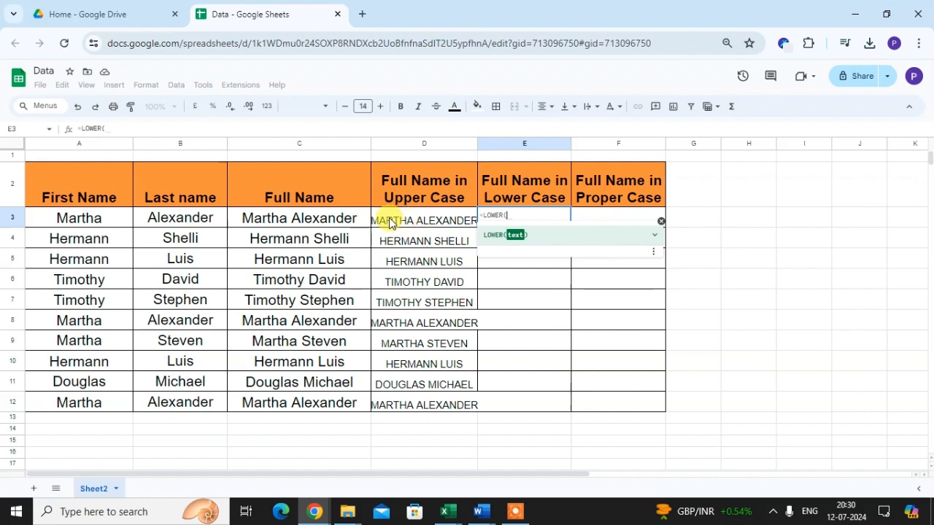
left_click(348, 219)
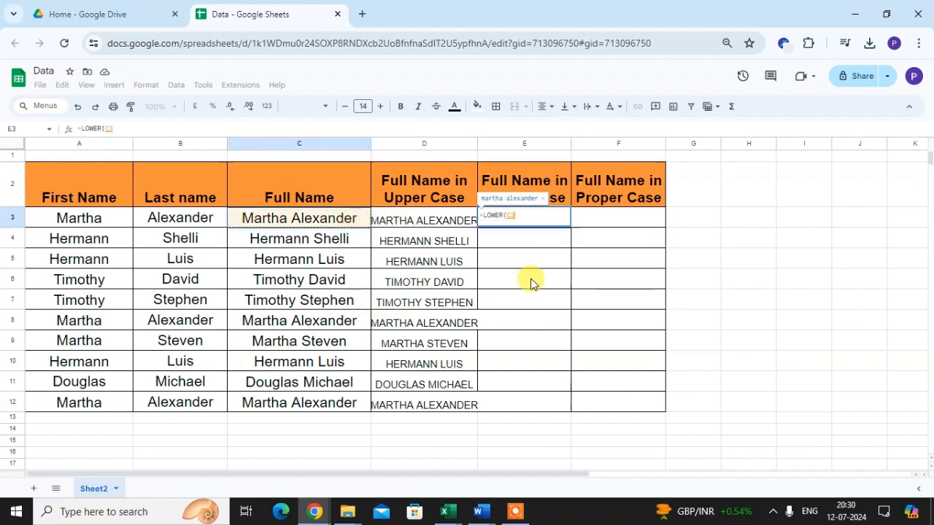
key("Return")
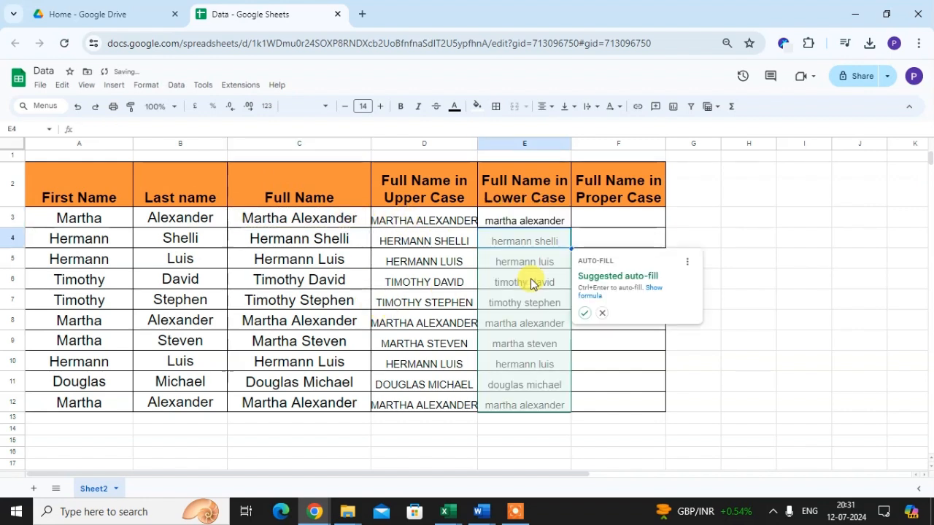
left_click(584, 313)
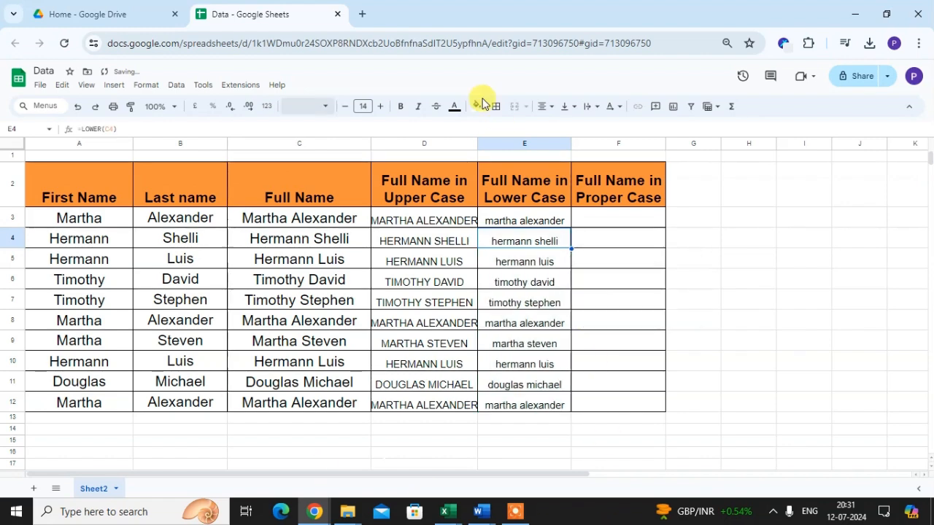
Enter =PROPER(C3) in F3 and fill the proper case column down to F12
left_click(618, 220)
type("=prop")
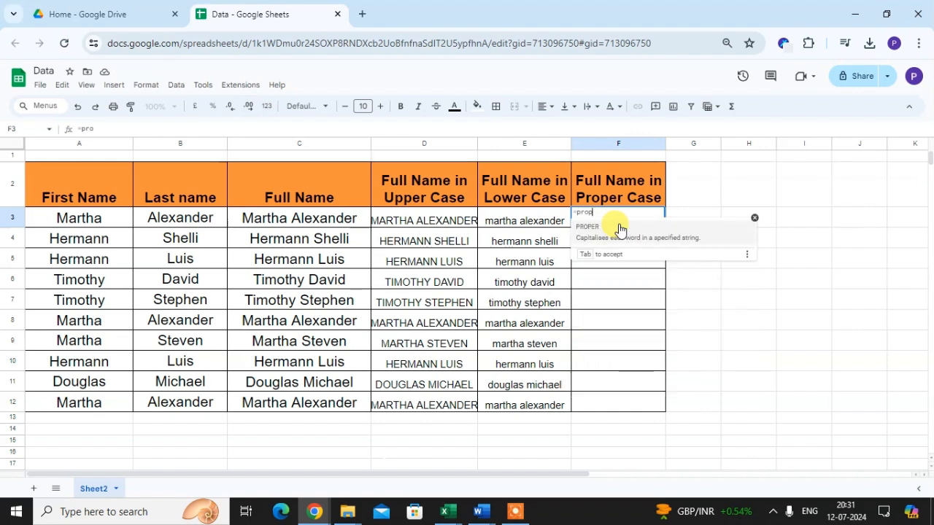
left_click(612, 231)
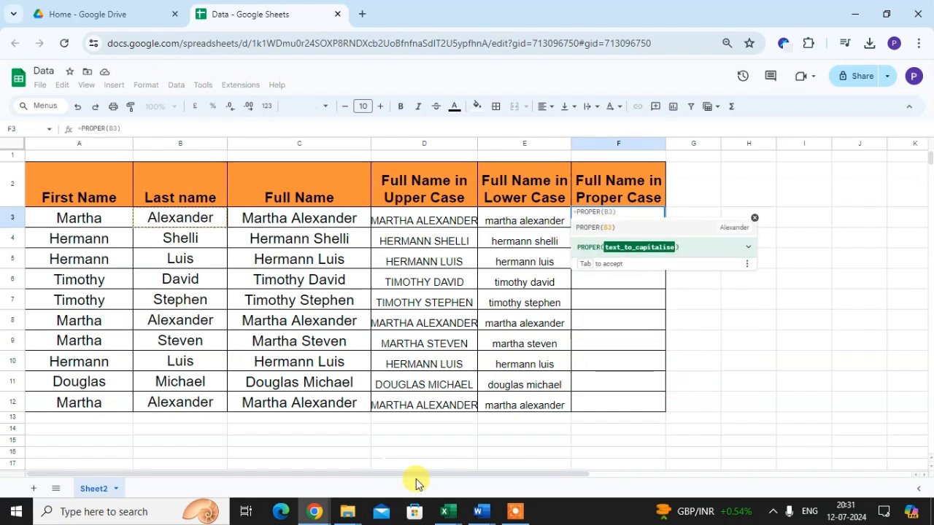
left_click(312, 221)
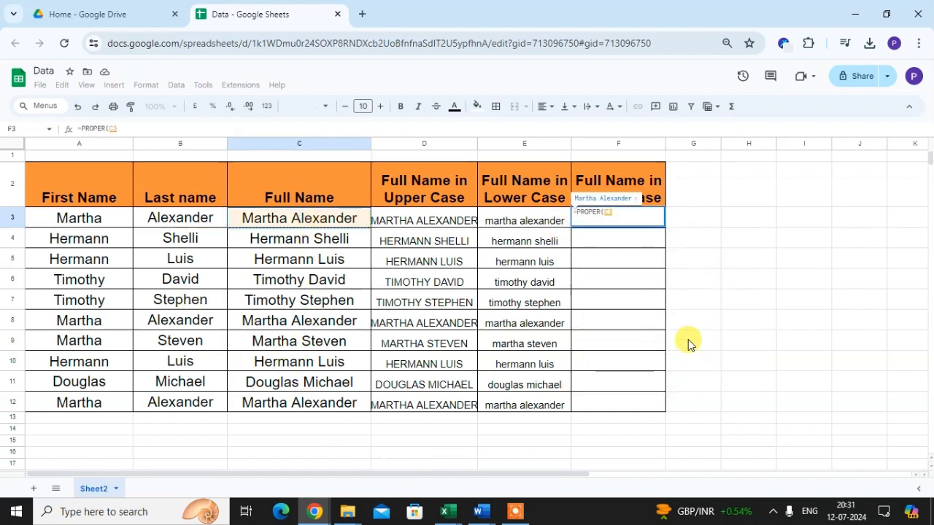
key("Return")
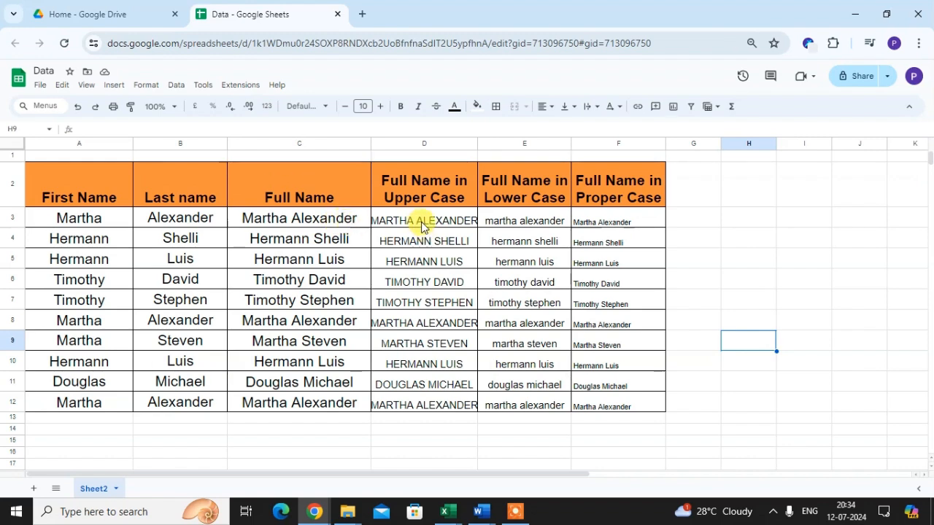
Clear the case formulas in D3:F12 and enter =UPPER(CONCATENATE(A3," ",B3)) in D3
left_click_drag(412, 220, 582, 396)
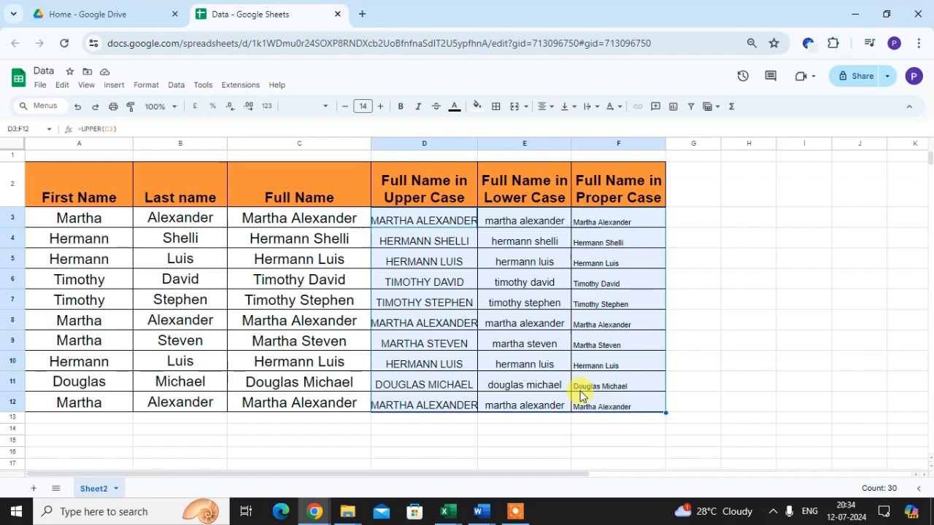
key("Delete")
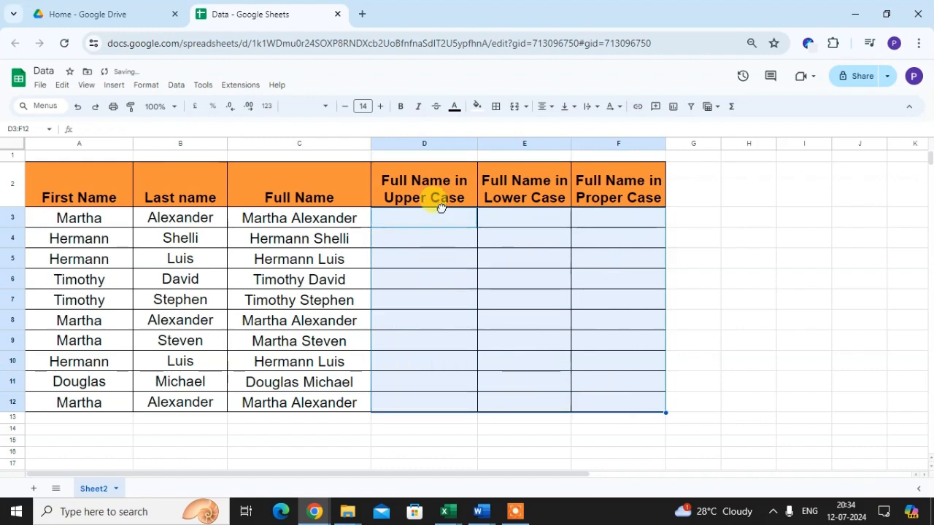
left_click(440, 216)
type("=")
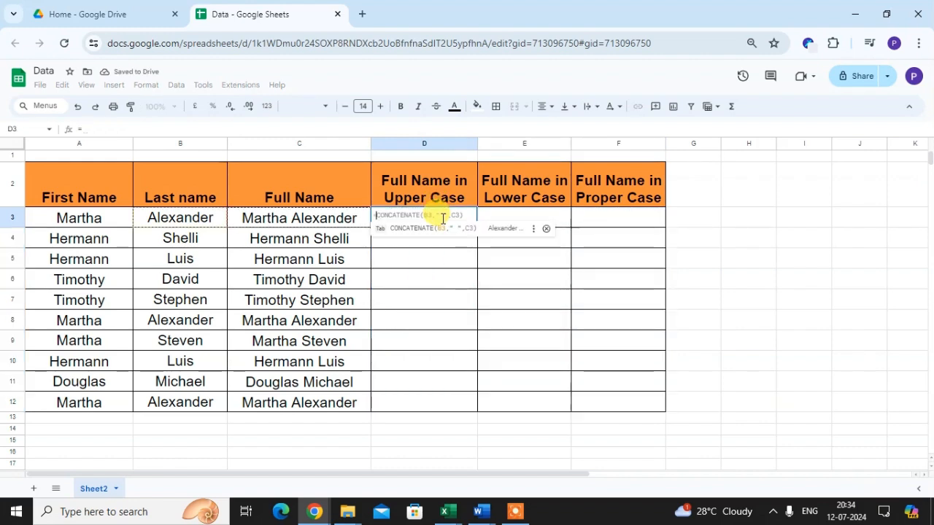
type("upp")
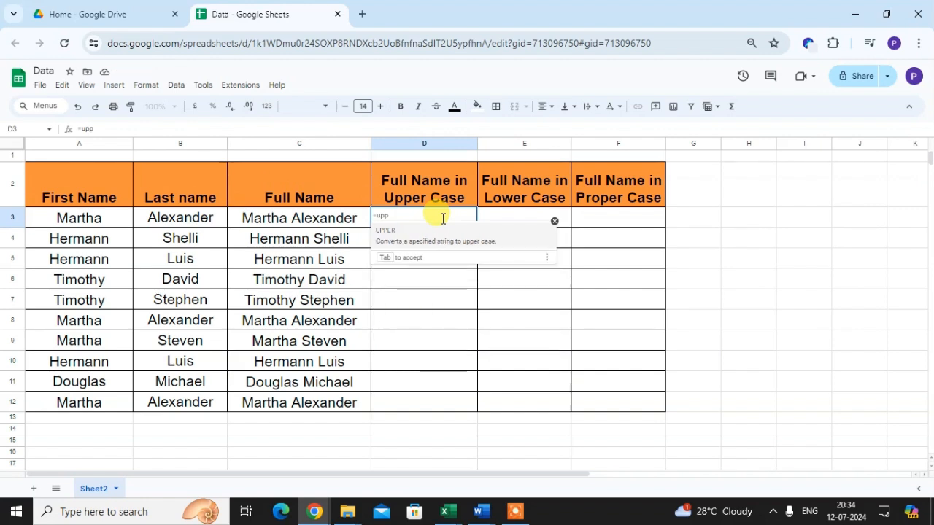
key("Tab")
type("con")
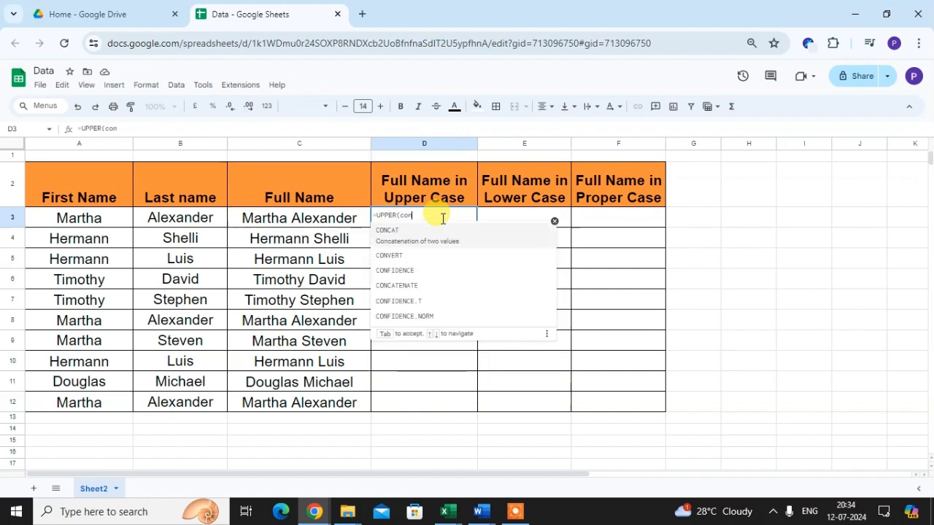
type("c")
key("Down")
key("Tab")
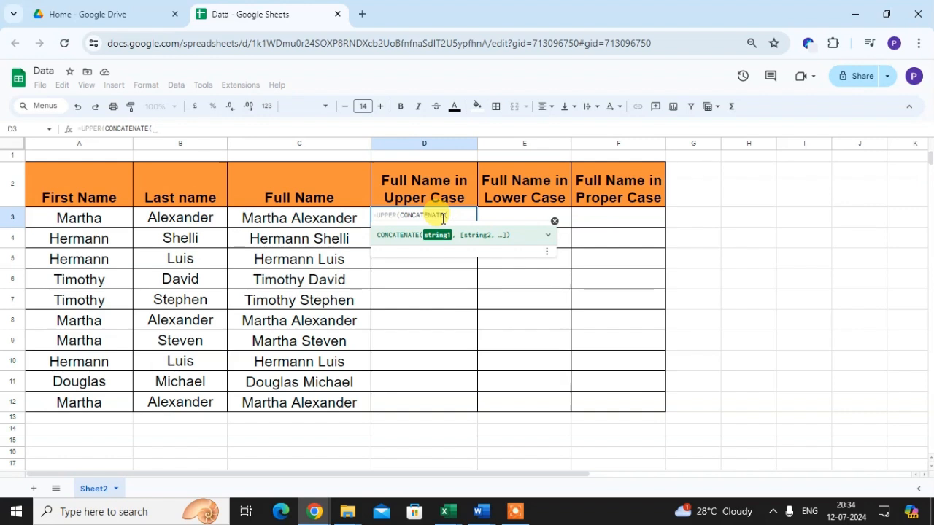
left_click(119, 218)
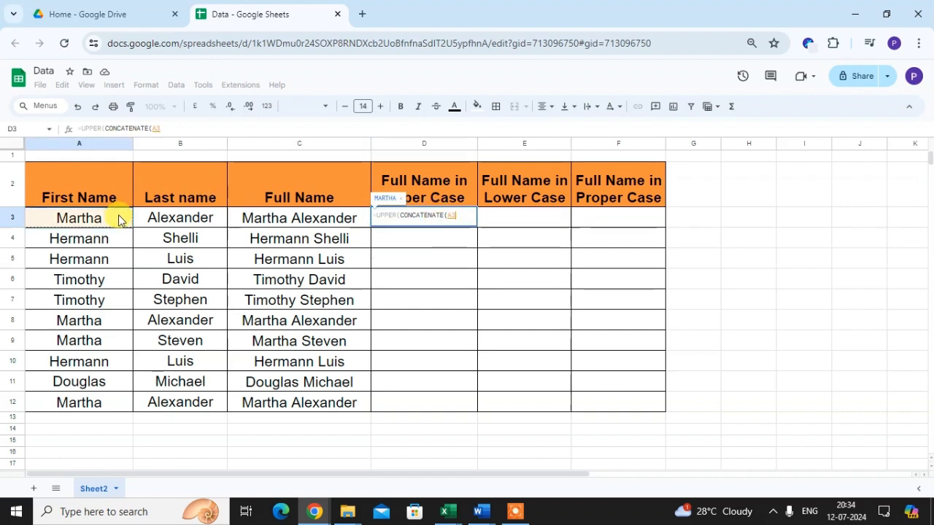
type(",\" \",")
left_click(150, 219)
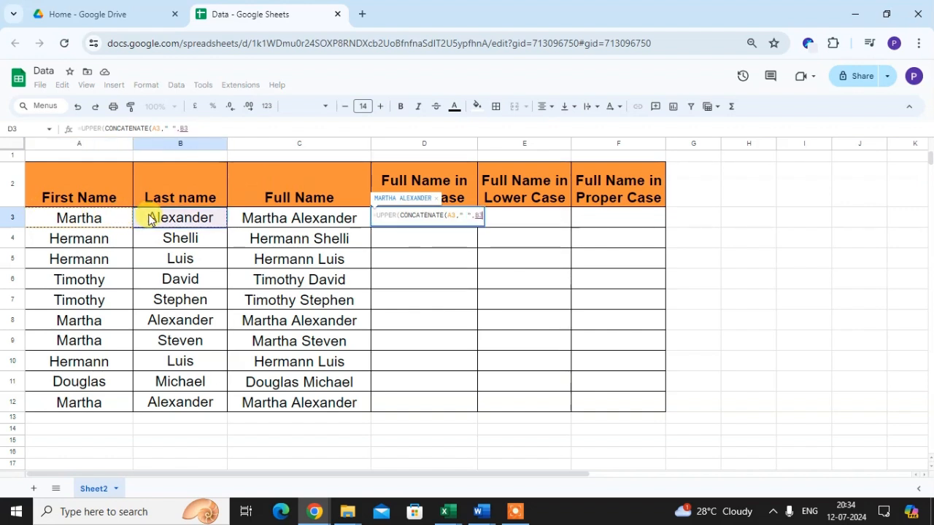
type("))")
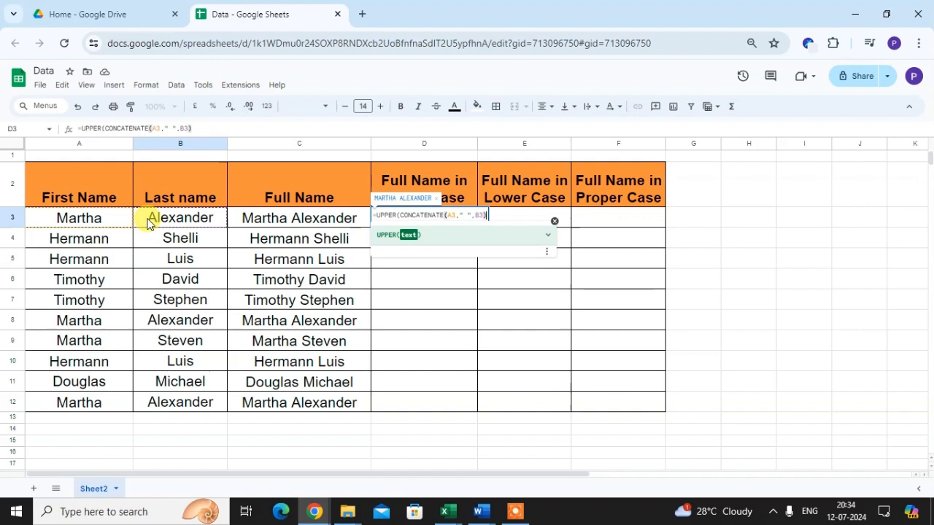
key("Return")
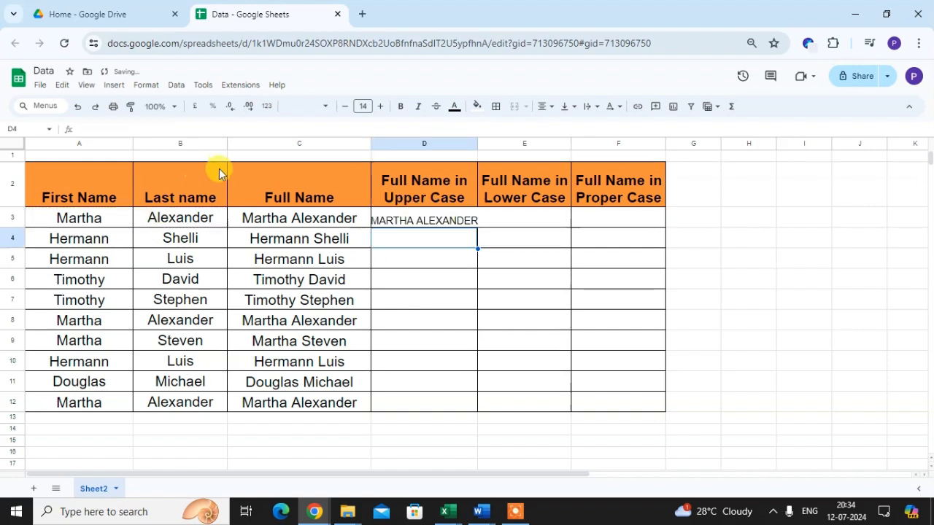
Auto-fit the width of column D and fill the D3 formula down to D12
double_click(477, 141)
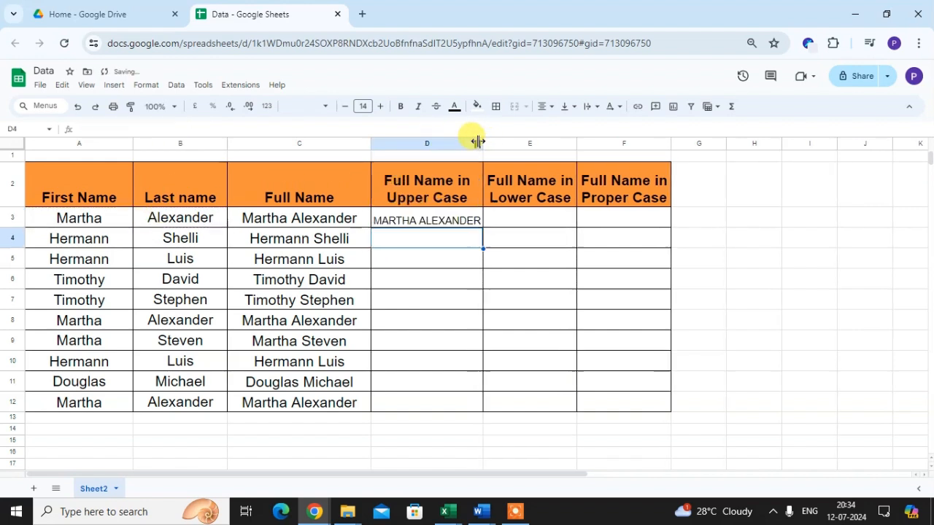
left_click(477, 222)
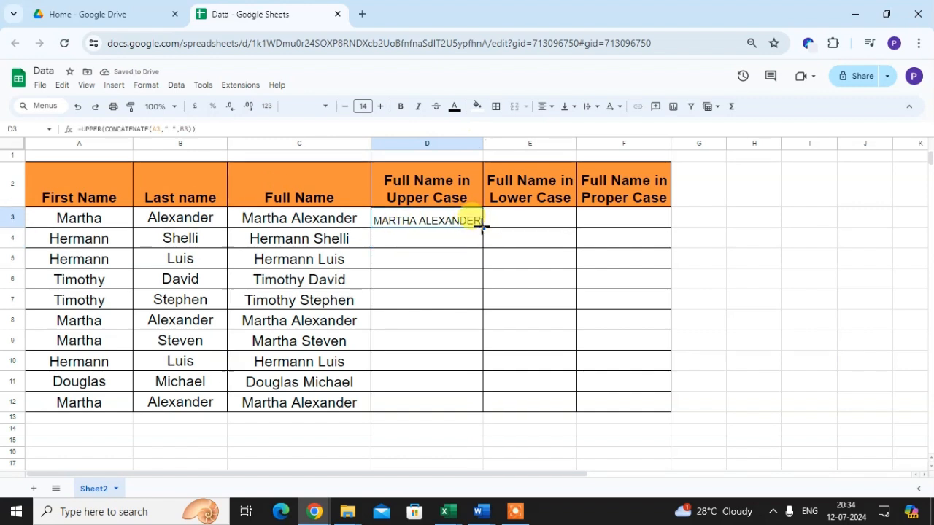
double_click(482, 228)
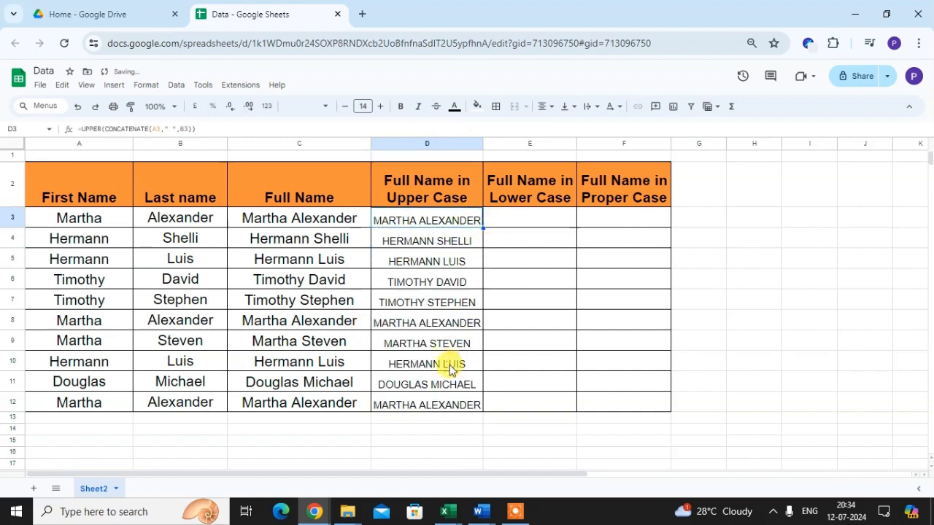
Enter =LOWER(CONCATENATE(A3," ",B3)) in E3 and accept the suggested auto-fill for the rest of the lower case column
left_click(528, 220)
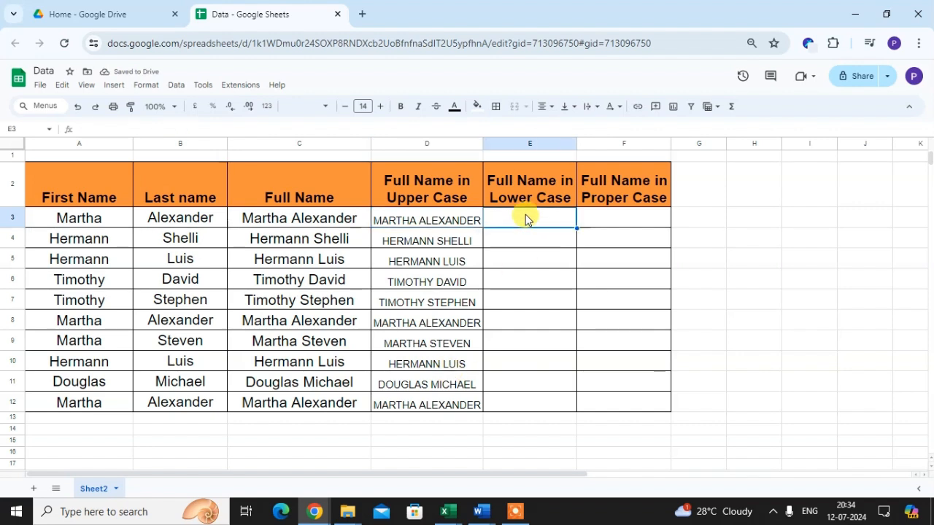
type("=lo")
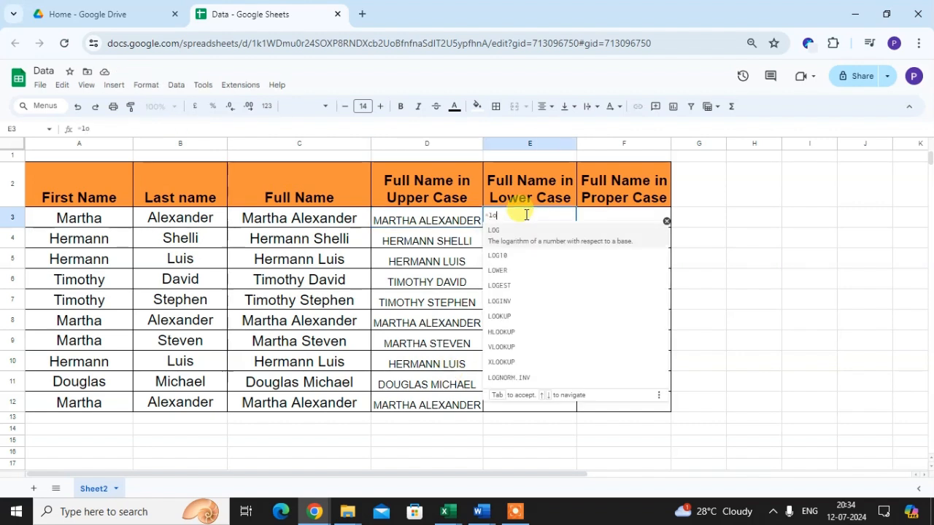
type("we")
key("Tab")
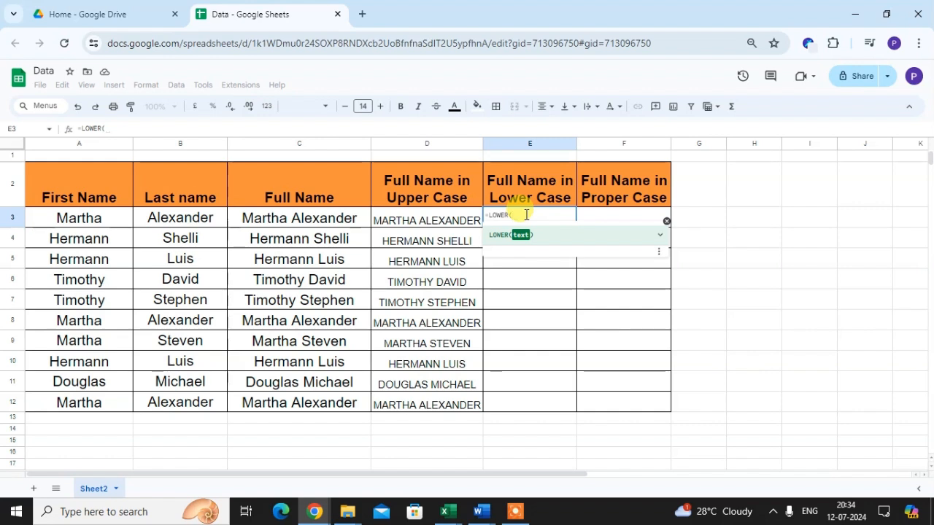
type("con")
type("cate")
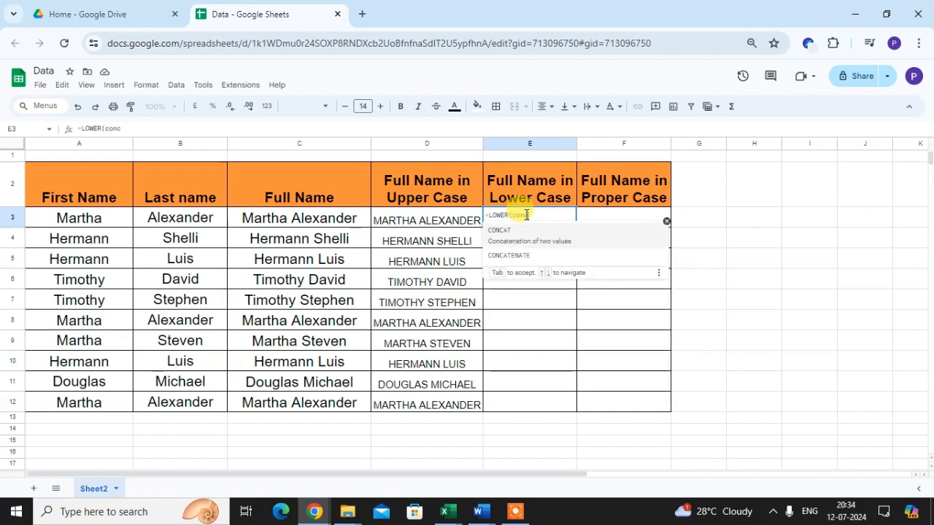
key("Tab")
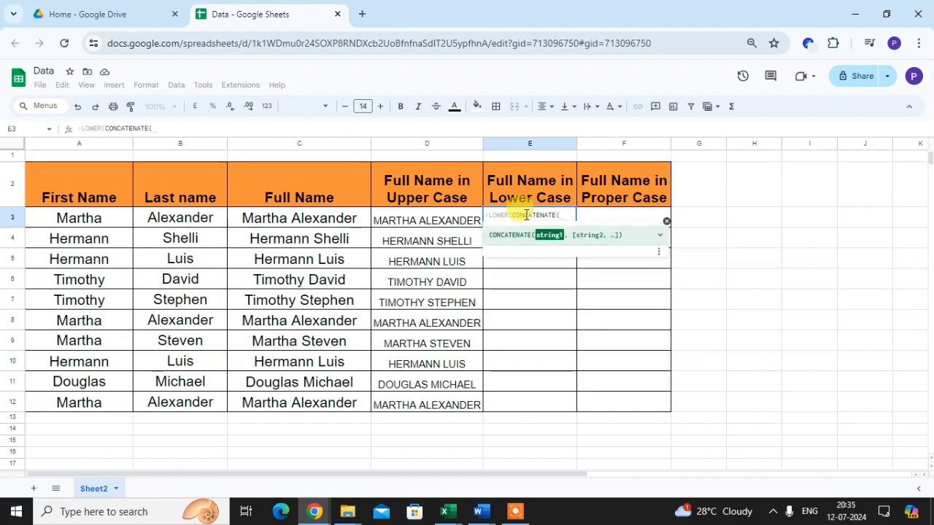
left_click(91, 219)
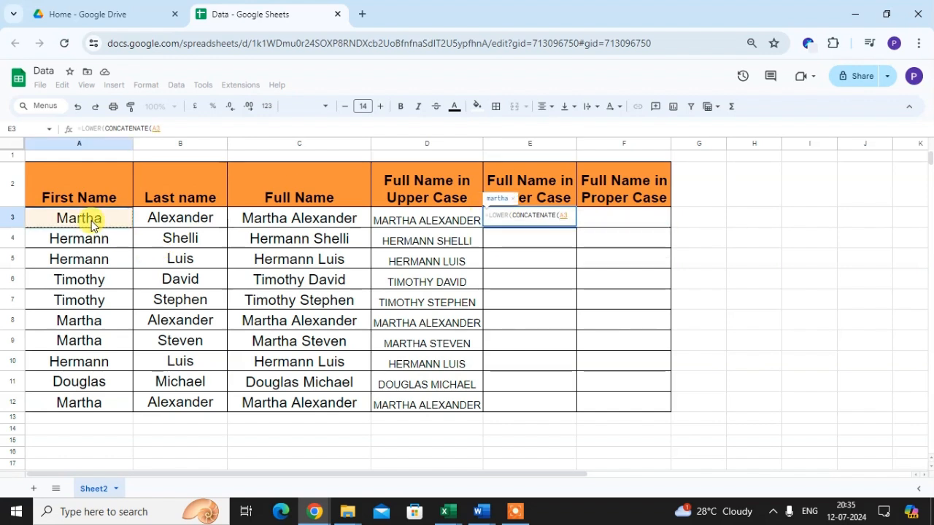
type(",\"")
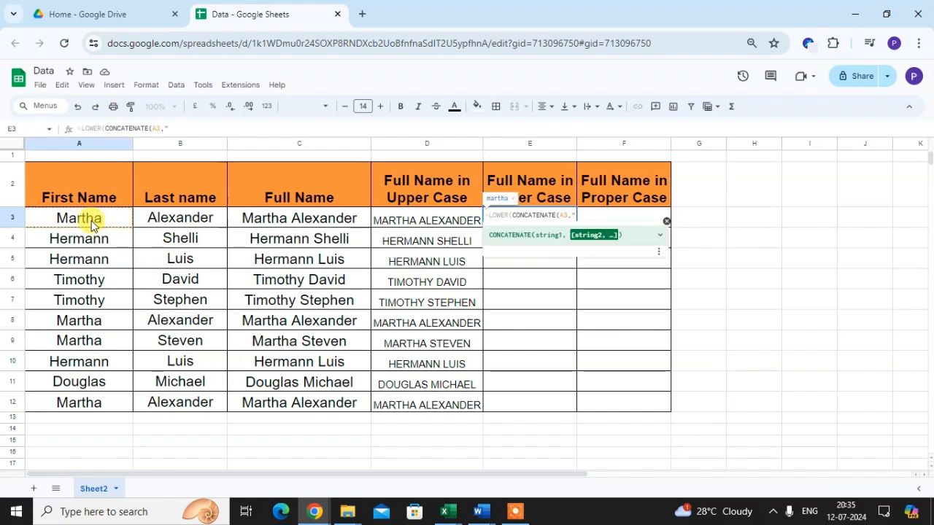
type(" \",")
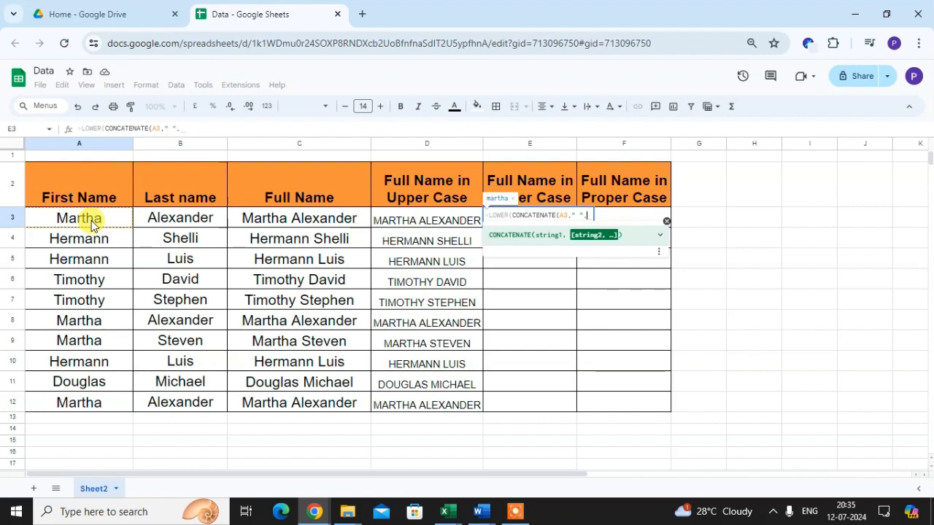
left_click(182, 219)
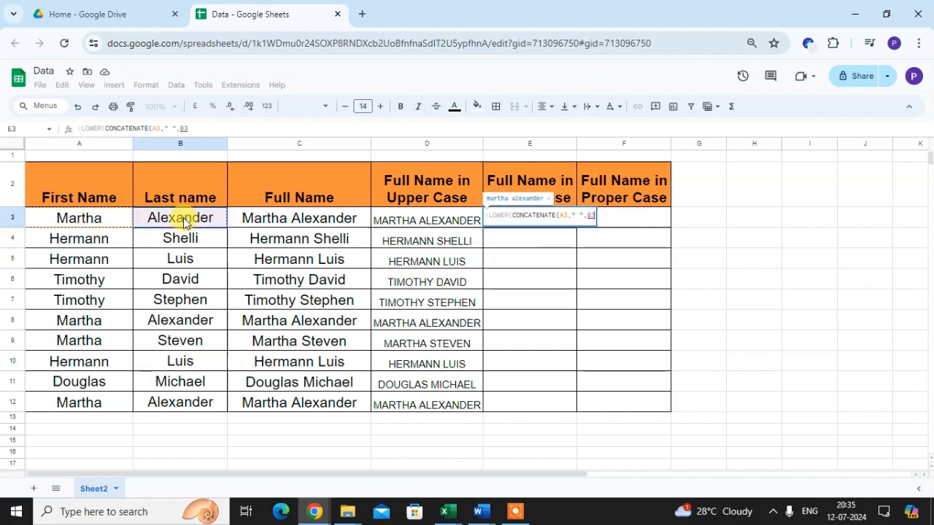
type(")")
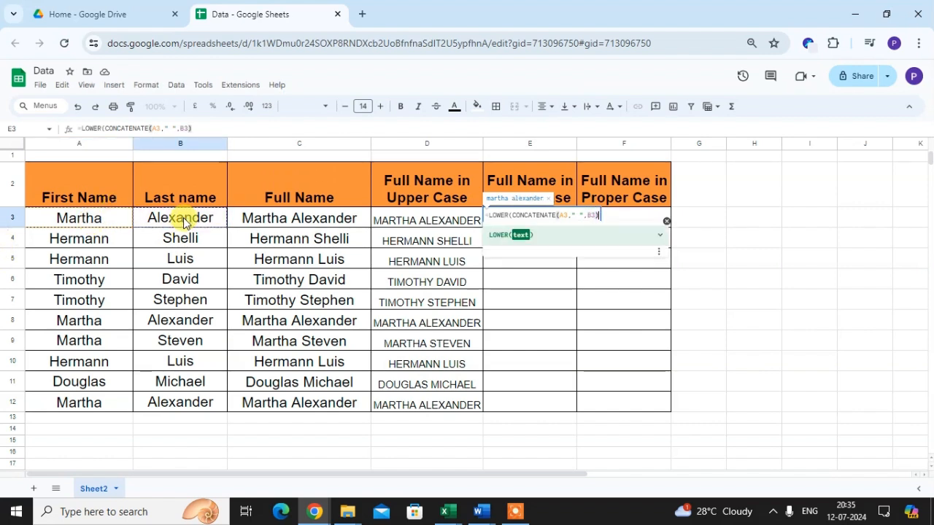
key("Return")
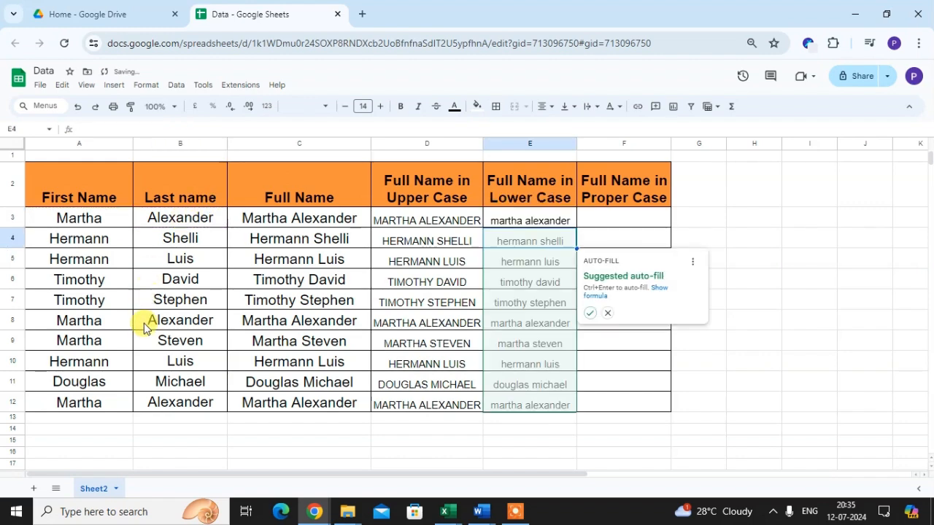
left_click(588, 314)
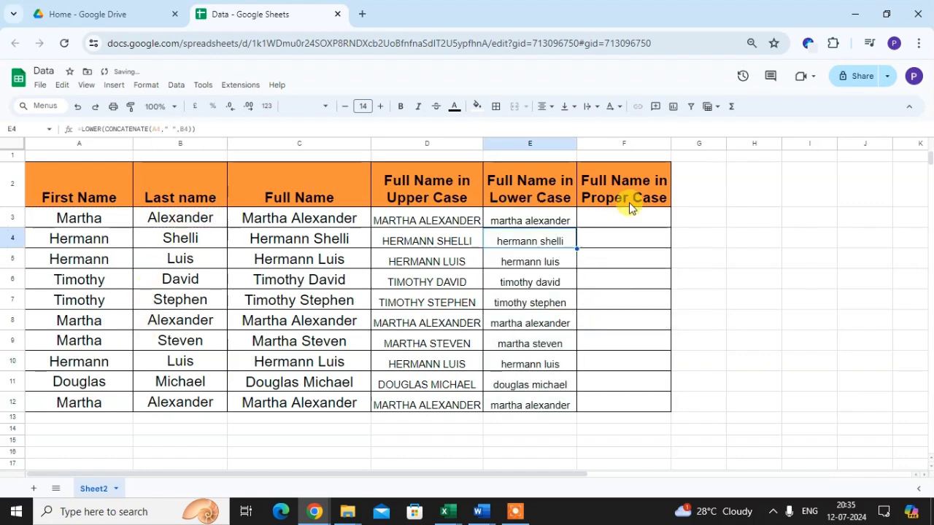
Enter =PROPER(CONCATENATE(A3," ",B3)) in F3 and accept the suggested auto-fill for the rest of the proper case column
left_click(615, 219)
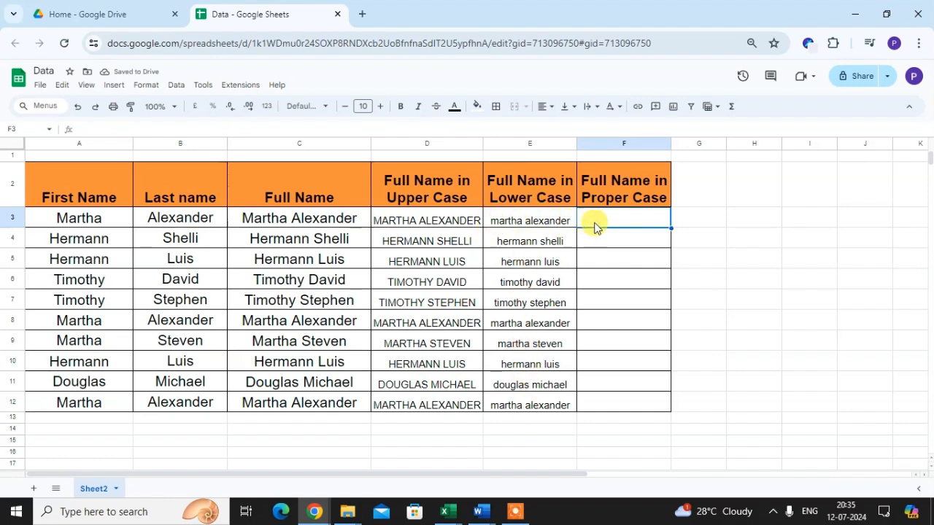
type("=")
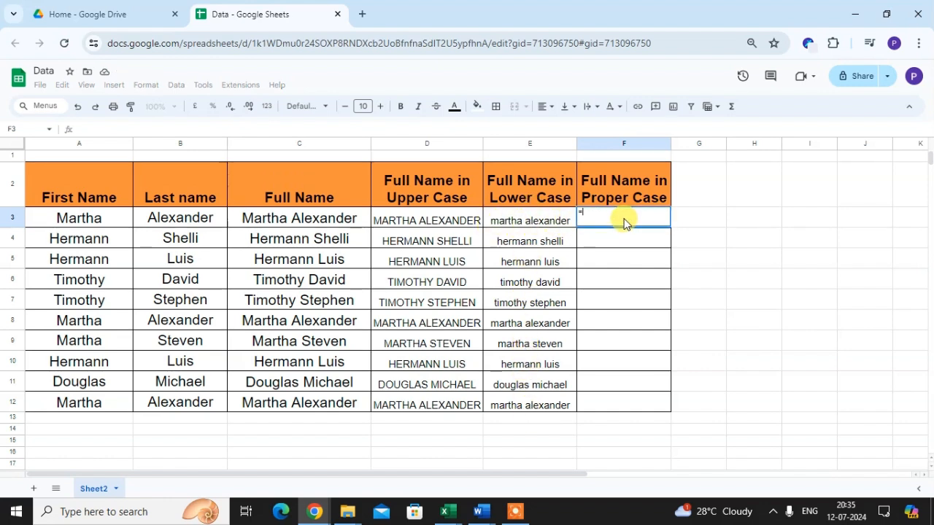
type("pro")
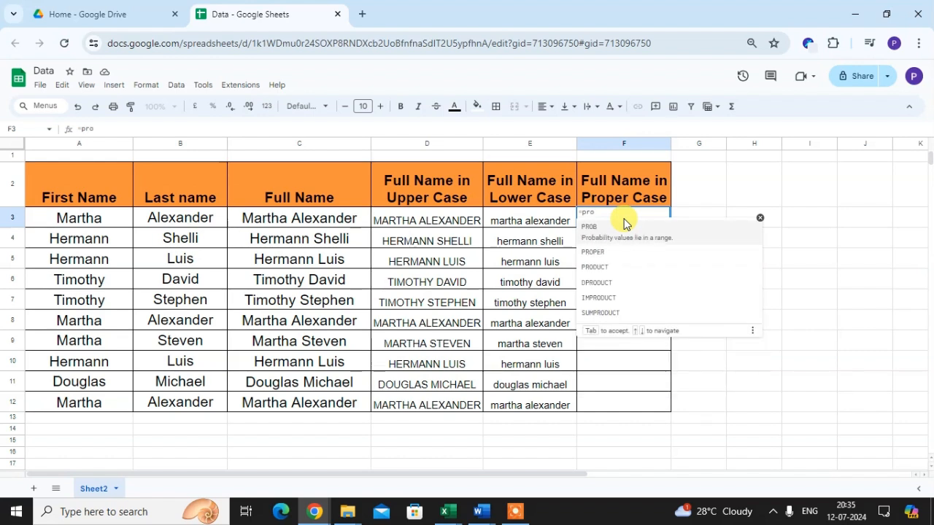
key("Tab")
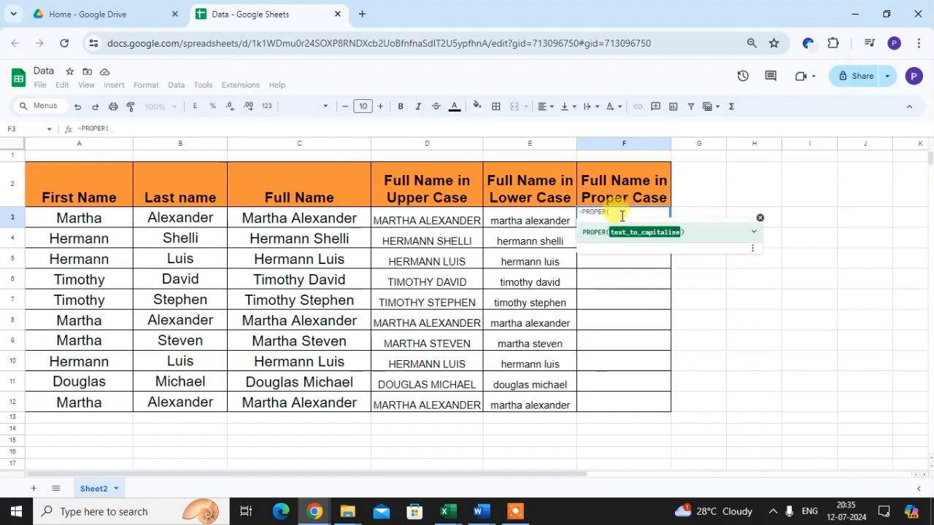
type("conc")
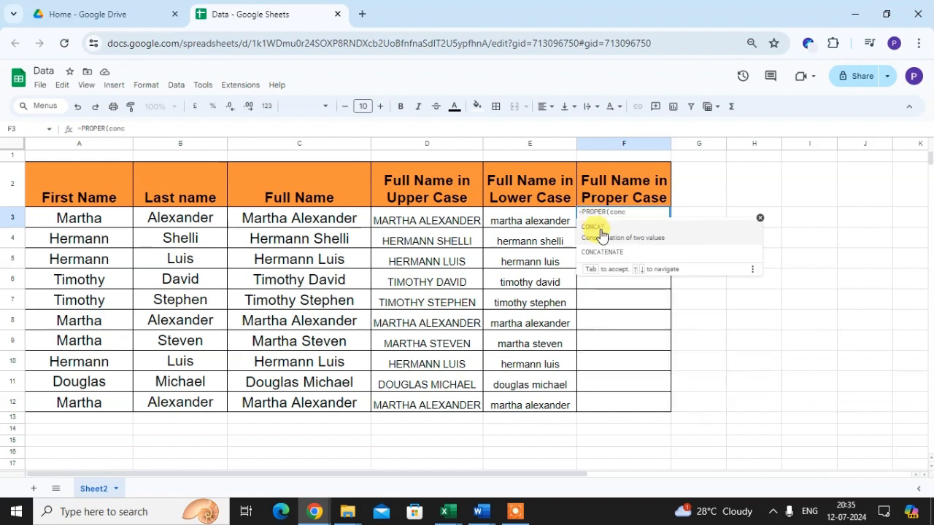
left_click(602, 253)
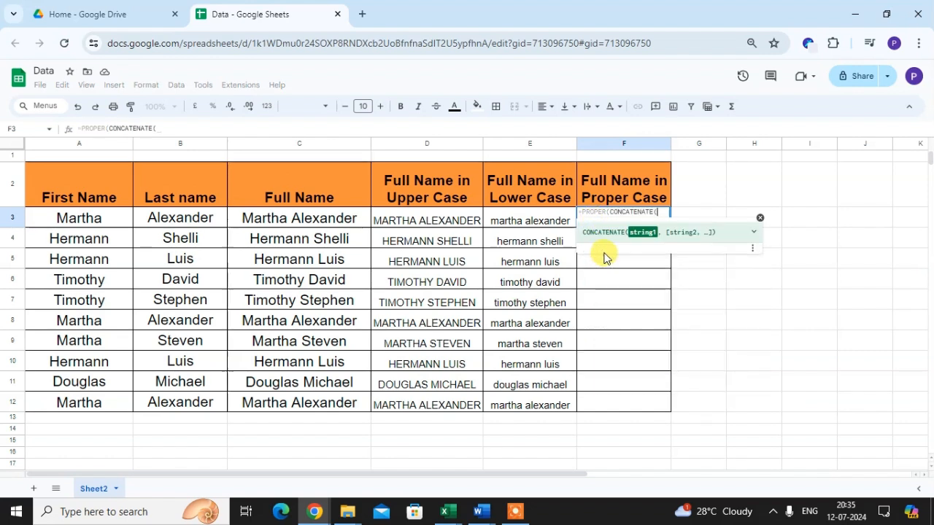
left_click(92, 220)
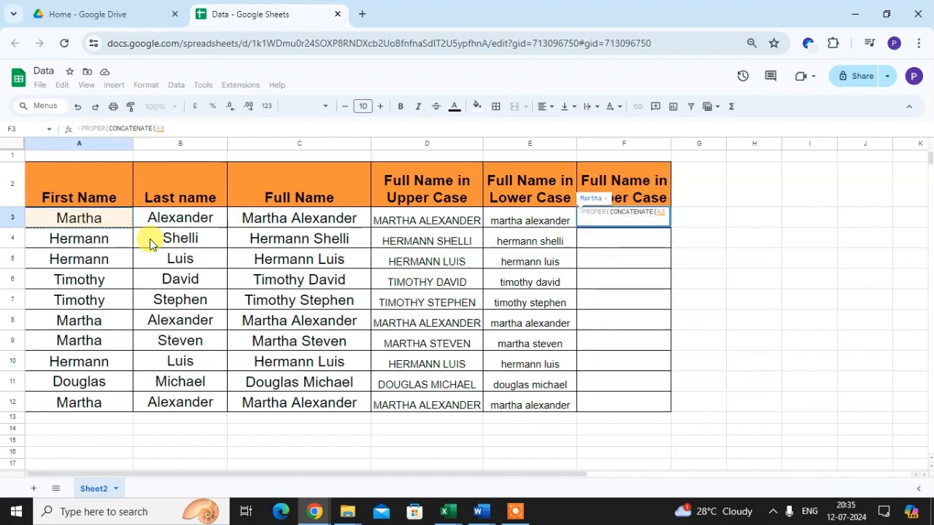
type(",\"")
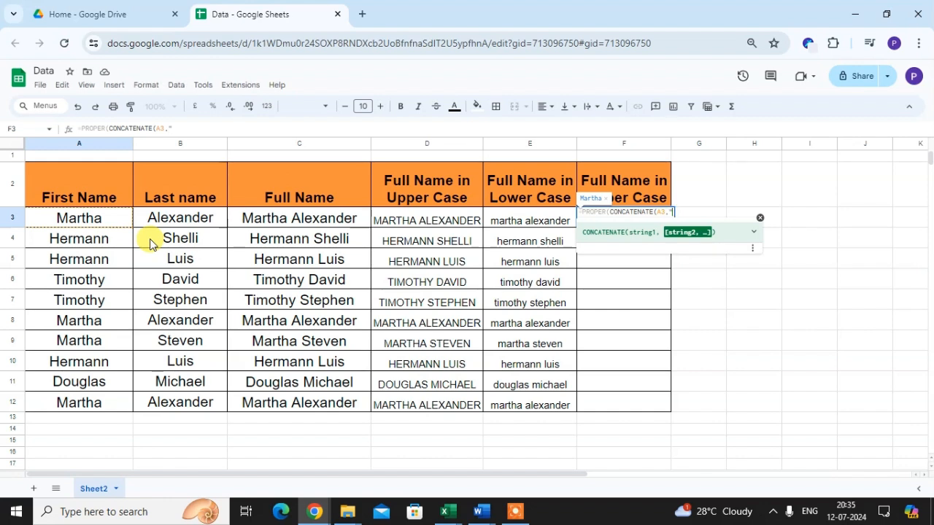
type(" \",")
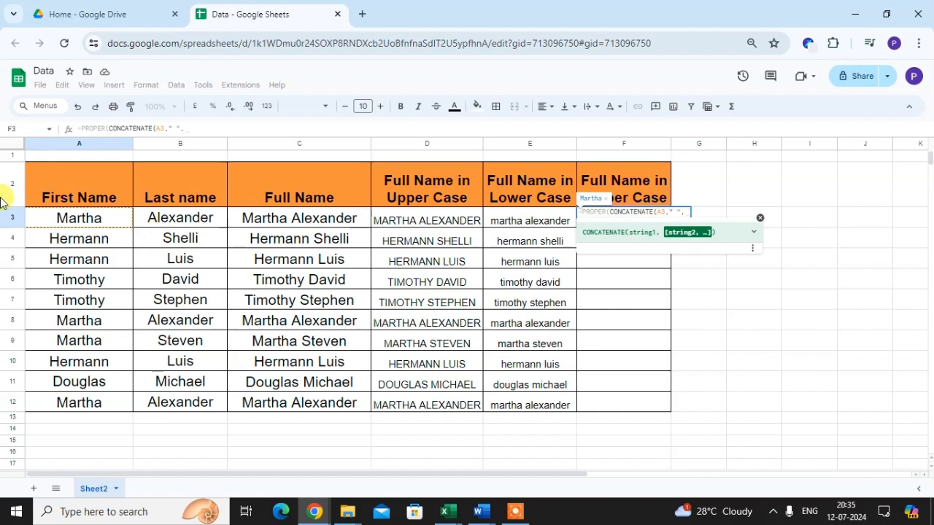
left_click(212, 226)
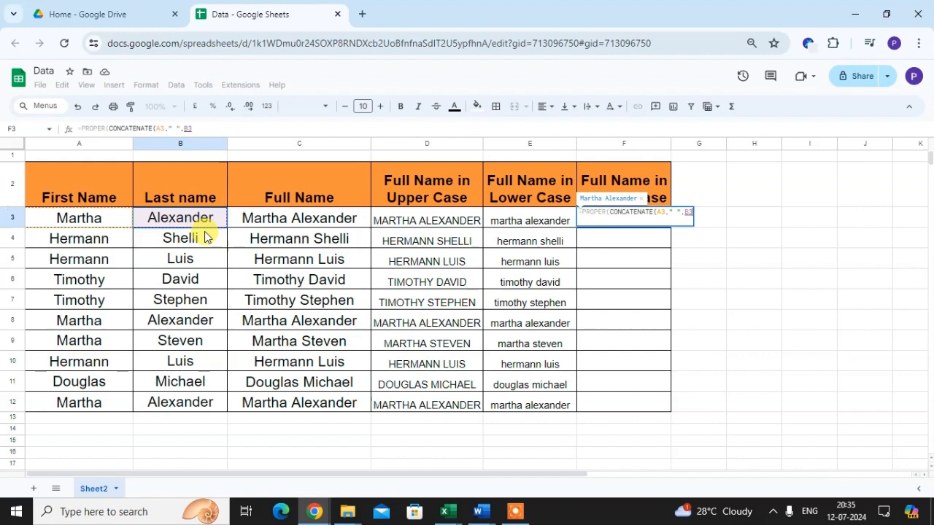
type(")")
key("Return")
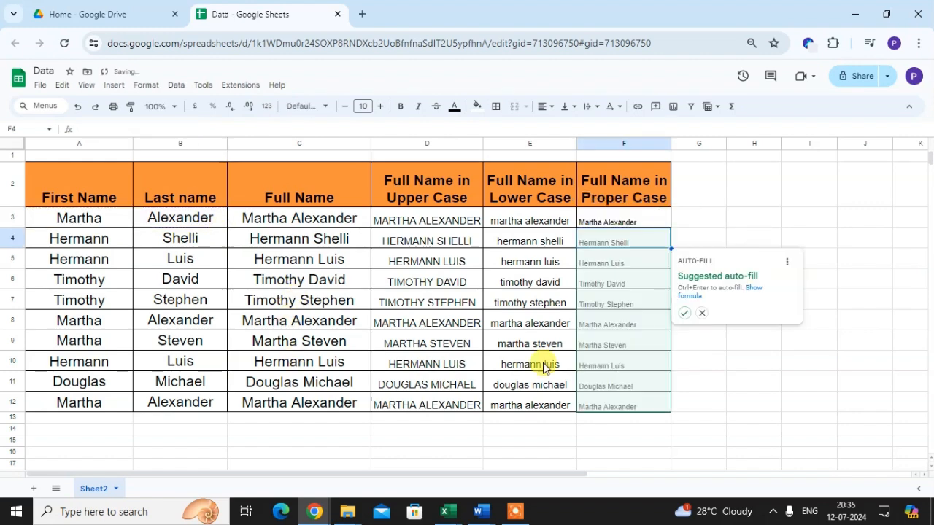
left_click(684, 312)
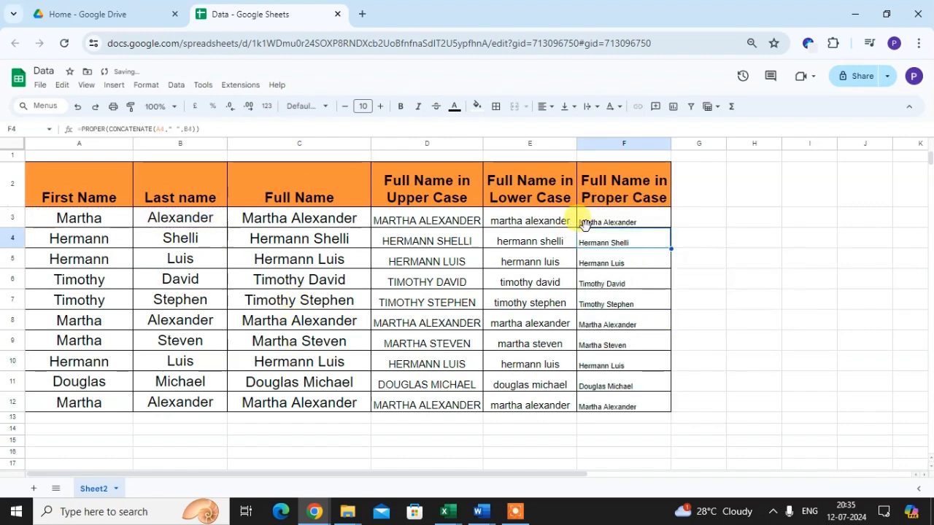